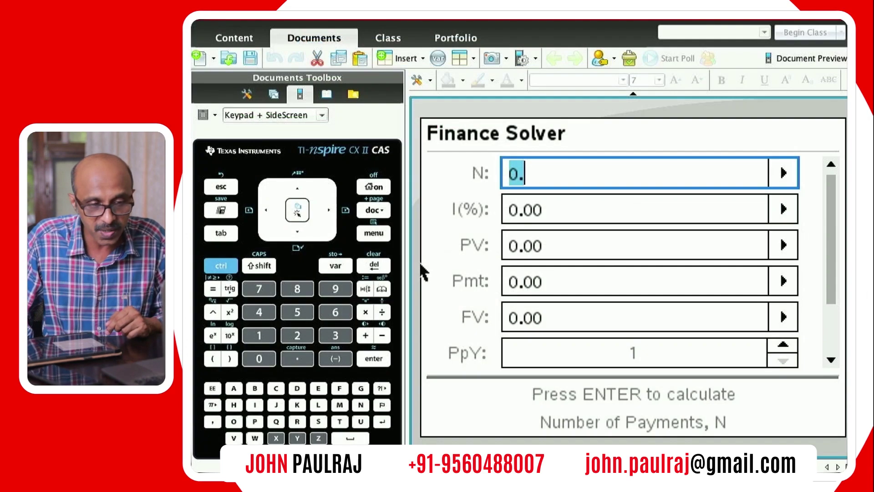
Step: Set the number of payments N to 6 and the interest rate I(%) to 5
{"action": "type", "text": "0"}
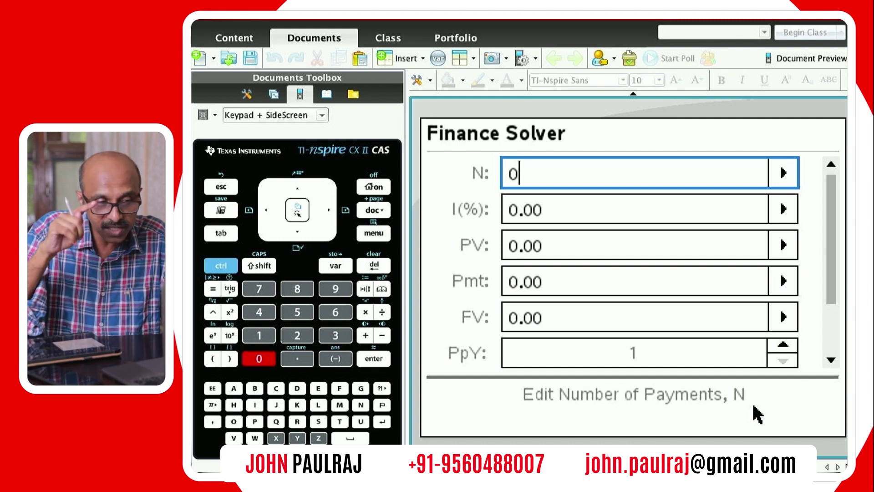
{"action": "key", "text": "BackSpace"}
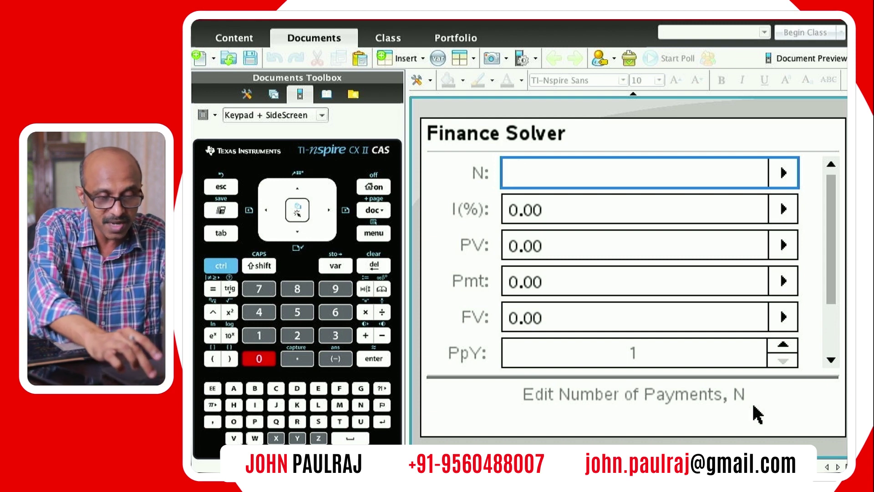
{"action": "type", "text": "6"}
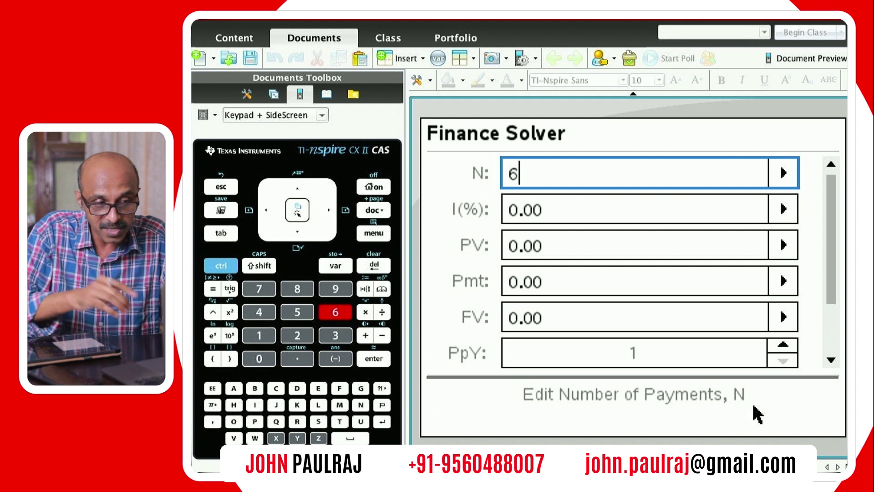
{"action": "key", "text": "shift"}
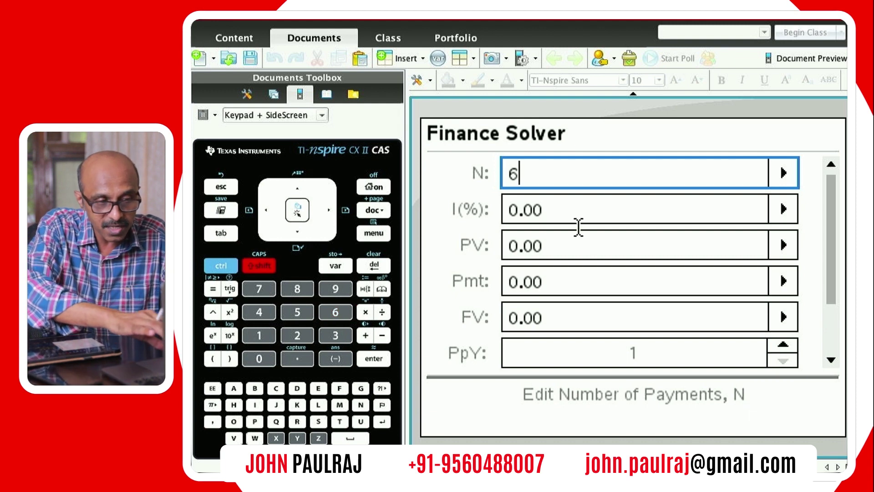
{"action": "key", "text": "Tab"}
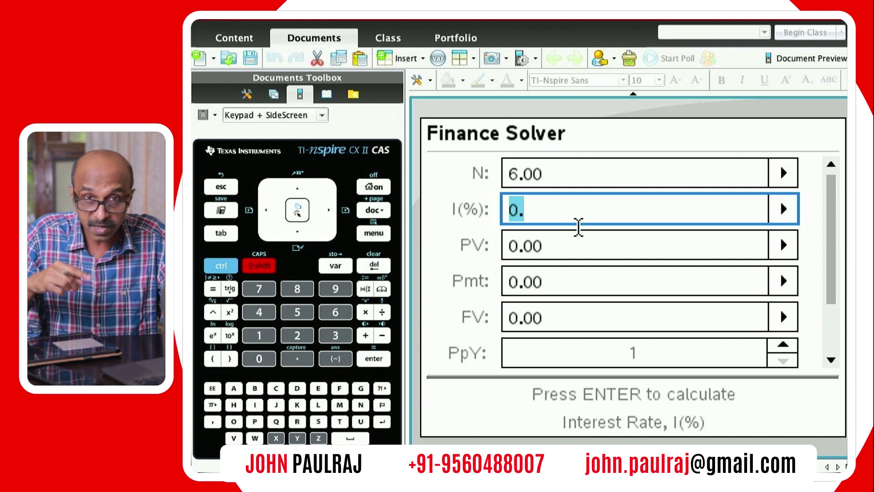
{"action": "type", "text": "5"}
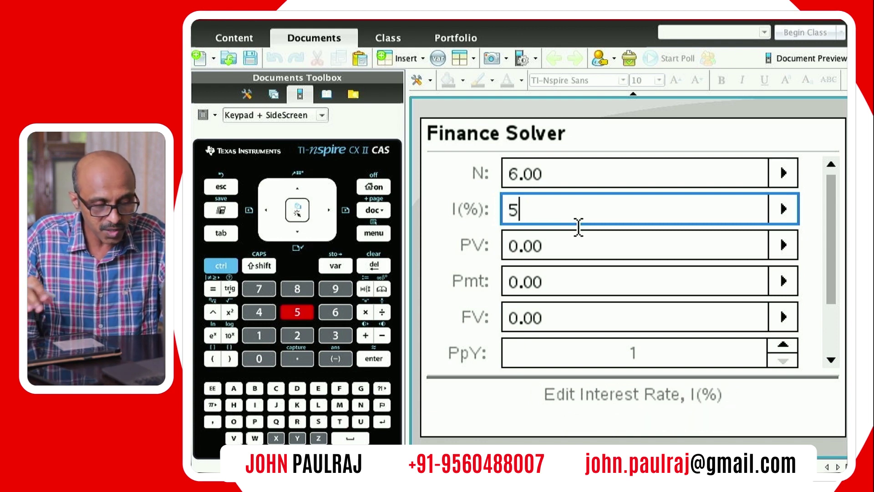
{"action": "key", "text": "Tab"}
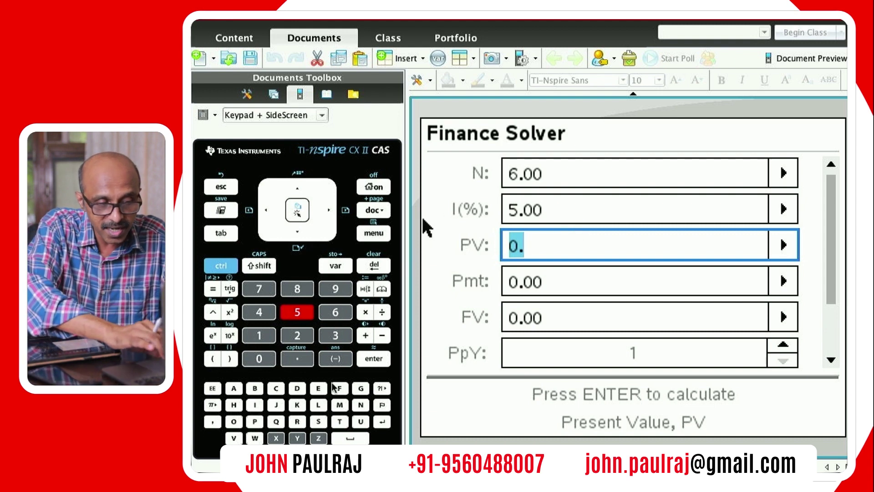
Step: Set the present value PV to -10000
{"action": "left_click", "coordinate": [344, 361]}
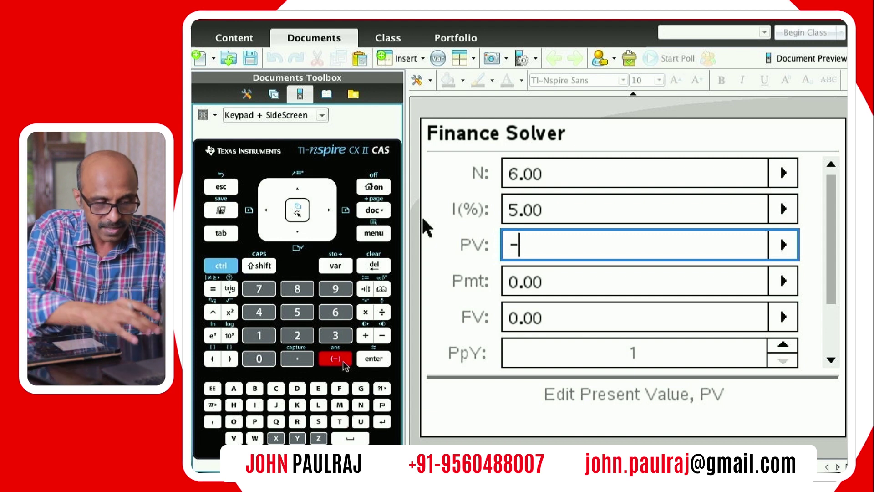
{"action": "type", "text": "1000"}
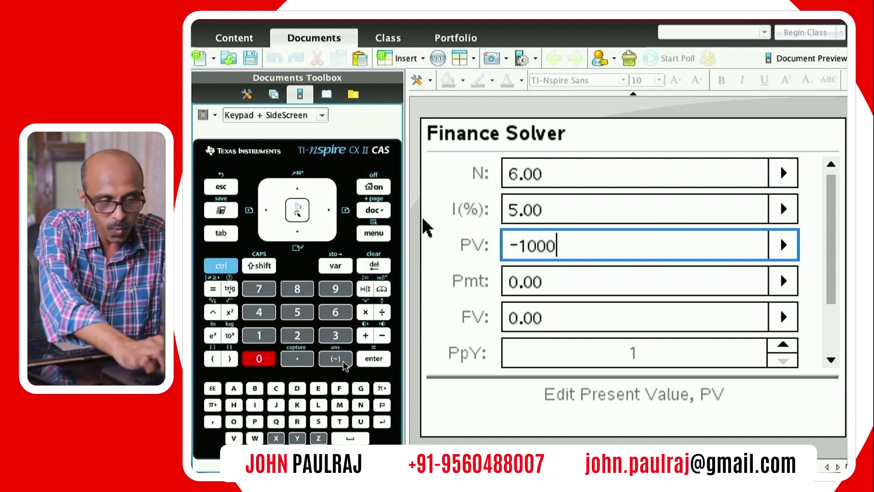
{"action": "type", "text": "0"}
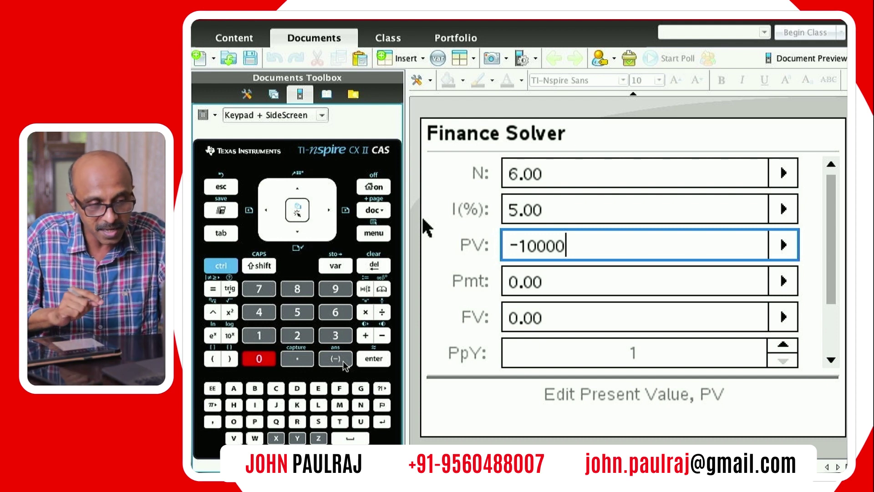
{"action": "key", "text": "Tab"}
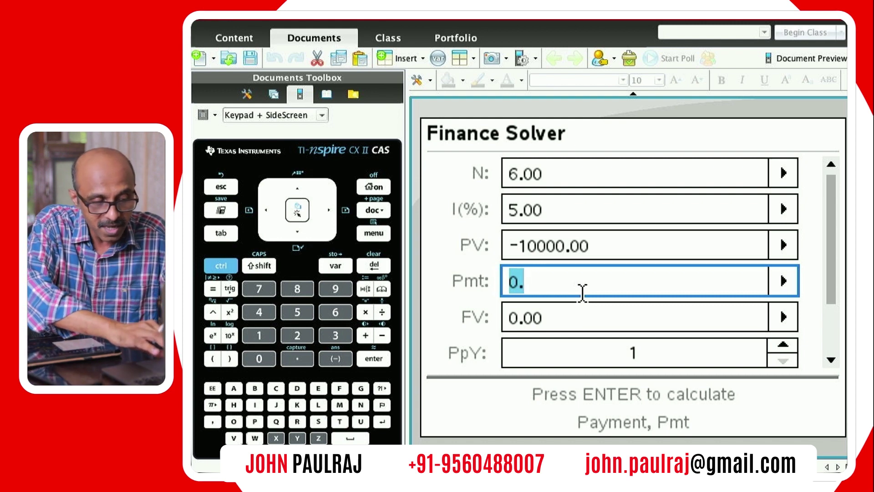
Step: Set the payments per year, PpY, to 2
{"action": "left_click", "coordinate": [569, 316]}
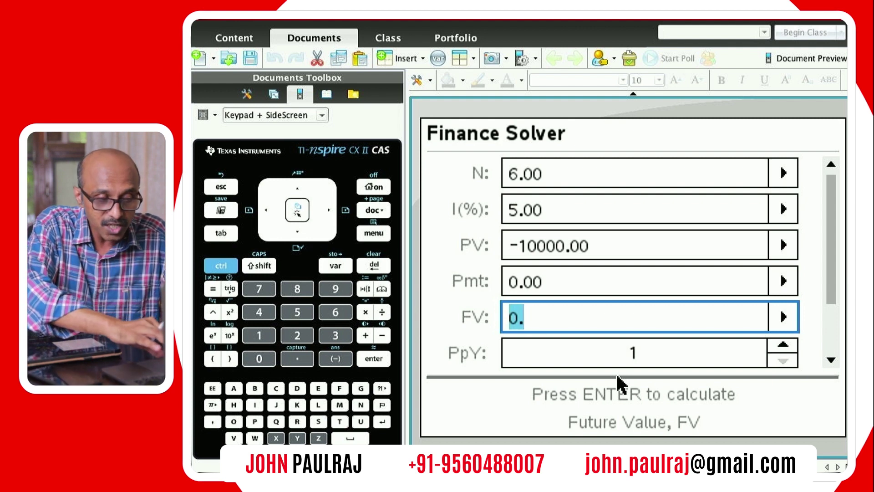
{"action": "key", "text": "Tab"}
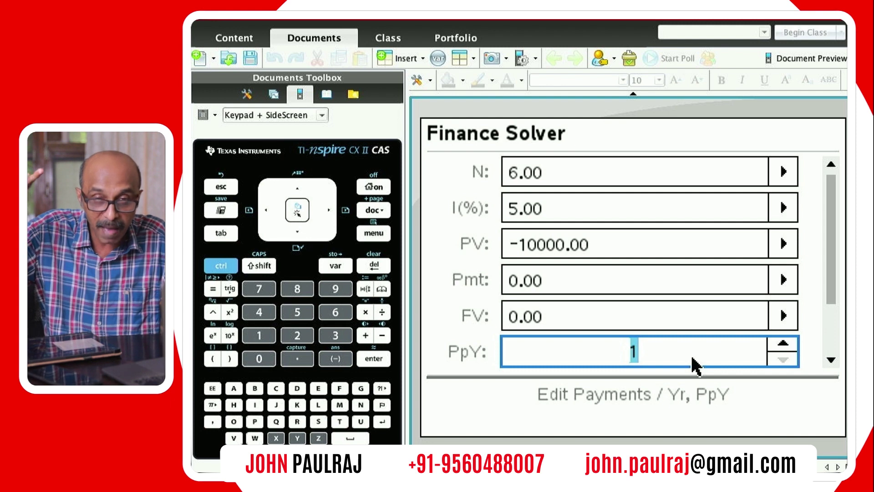
{"action": "type", "text": "2"}
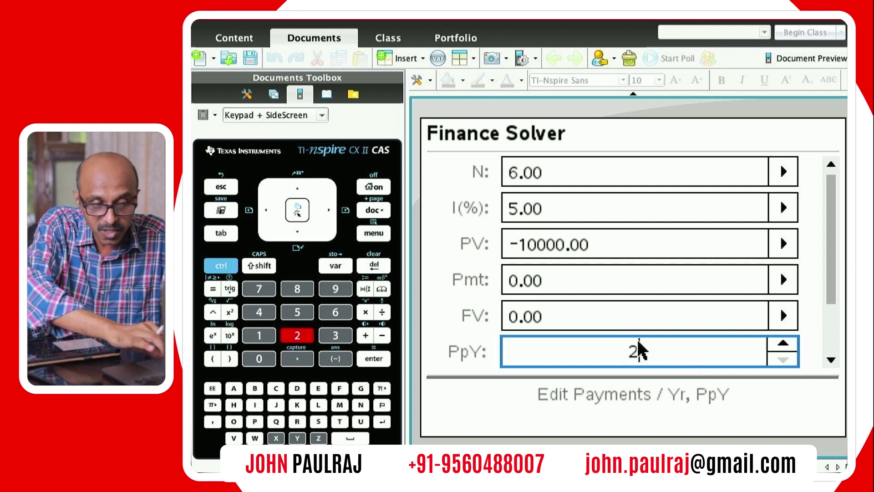
{"action": "left_click", "coordinate": [556, 179]}
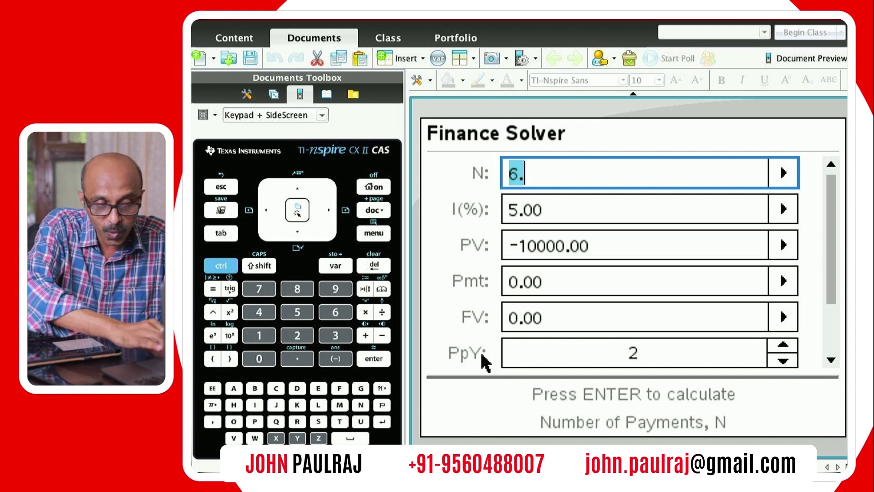
{"action": "left_click", "coordinate": [545, 353]}
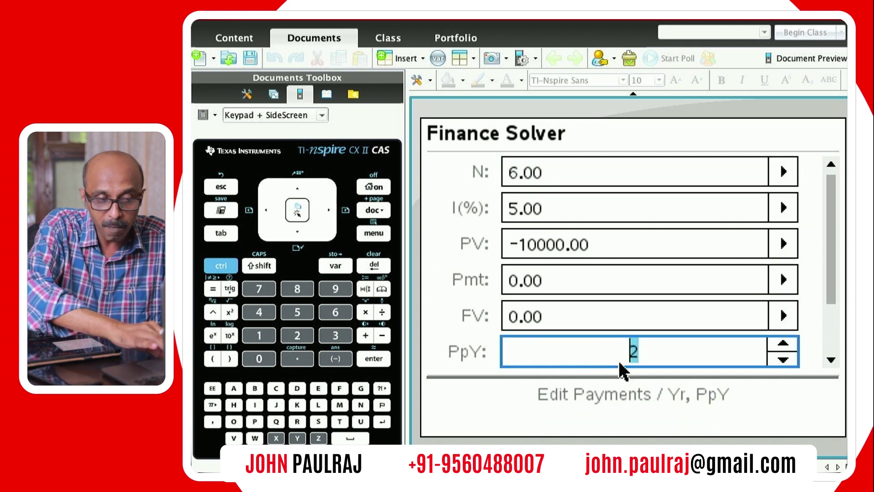
Step: Choose END as the payment timing in PmtAt
{"action": "left_click", "coordinate": [828, 360]}
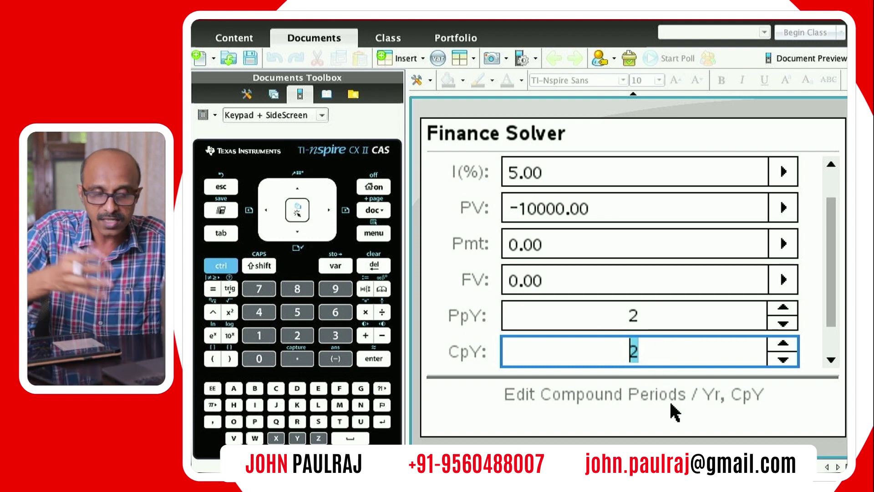
{"action": "left_click", "coordinate": [831, 360]}
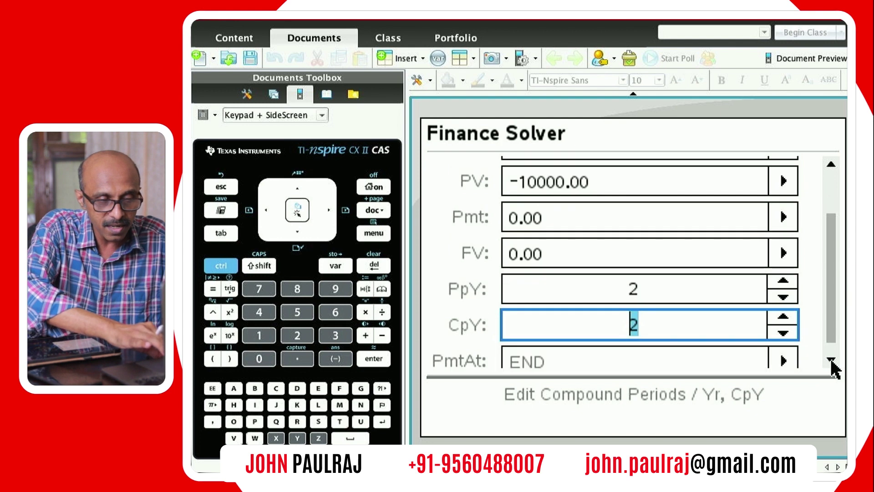
{"action": "left_click", "coordinate": [831, 361]}
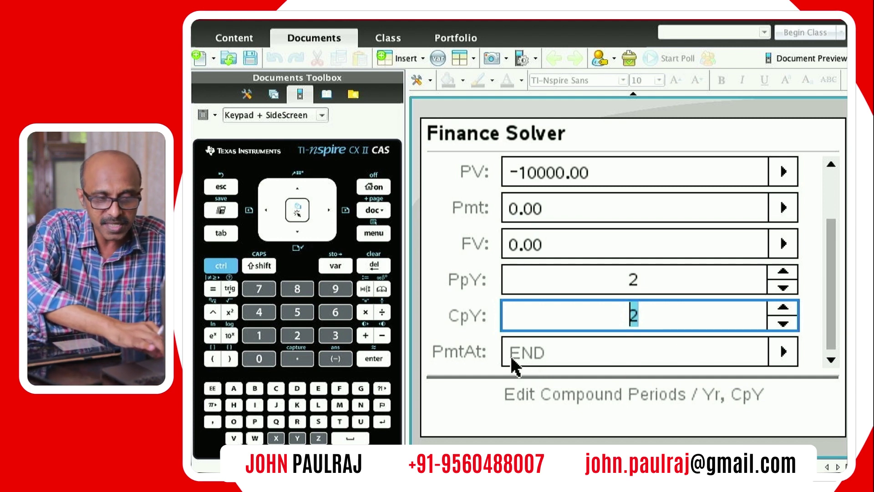
{"action": "left_click", "coordinate": [783, 352]}
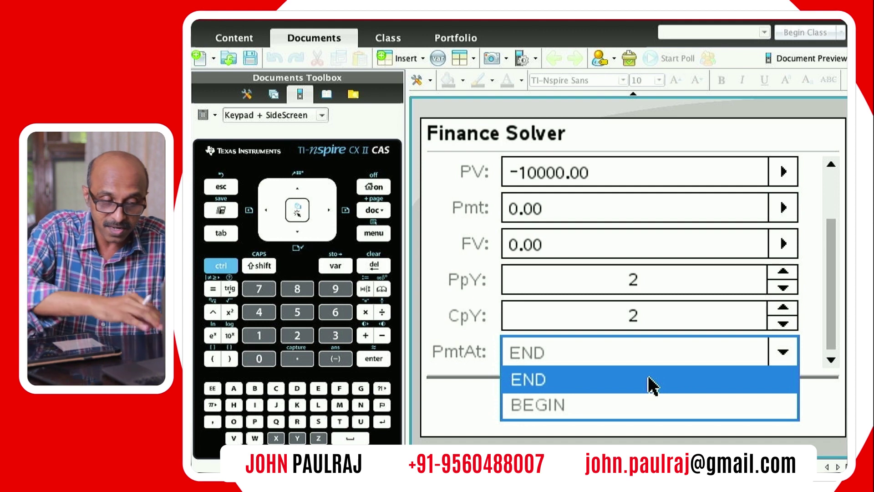
{"action": "left_click", "coordinate": [618, 385]}
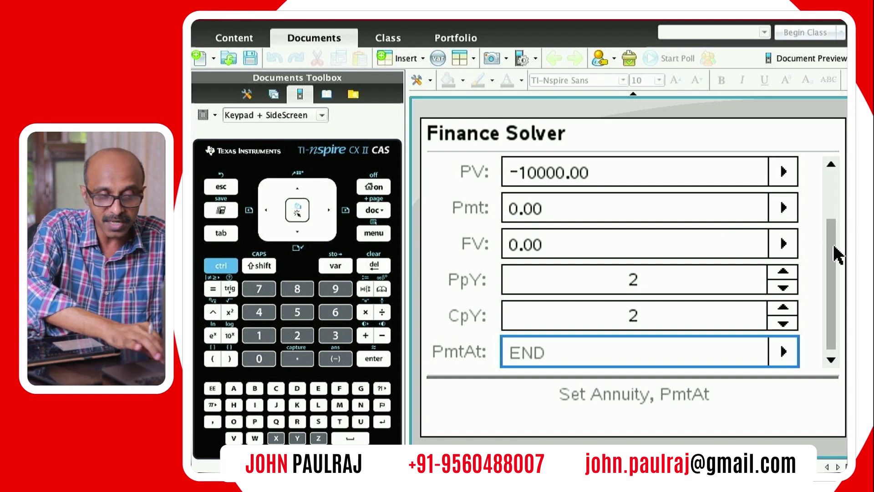
Step: Calculate the future value FV from the entered investment data
{"action": "left_click", "coordinate": [571, 240]}
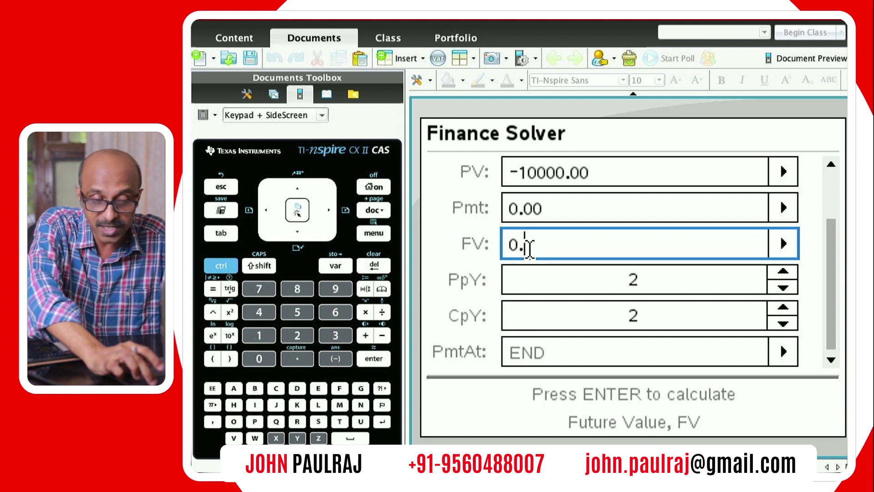
{"action": "key", "text": "Return"}
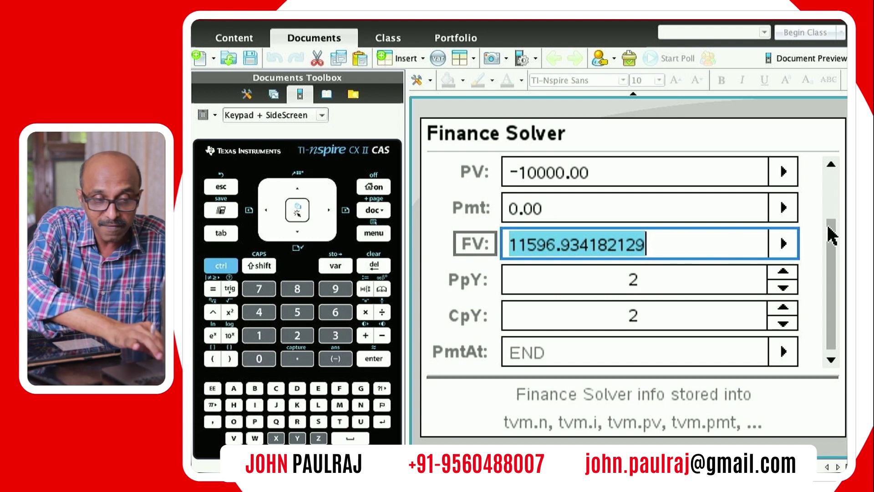
{"action": "left_click_drag", "start_coordinate": [829, 229], "coordinate": [837, 203]}
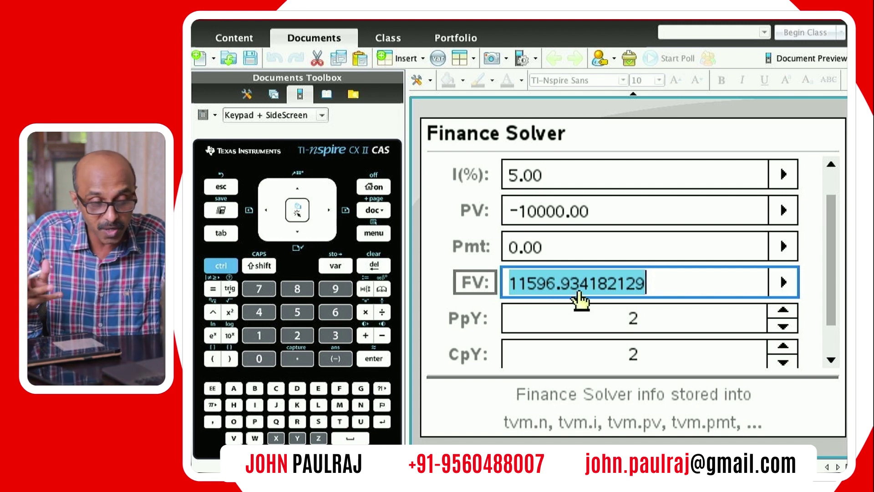
{"action": "scroll", "coordinate": [836, 207], "scroll_direction": "up", "scroll_amount": 1}
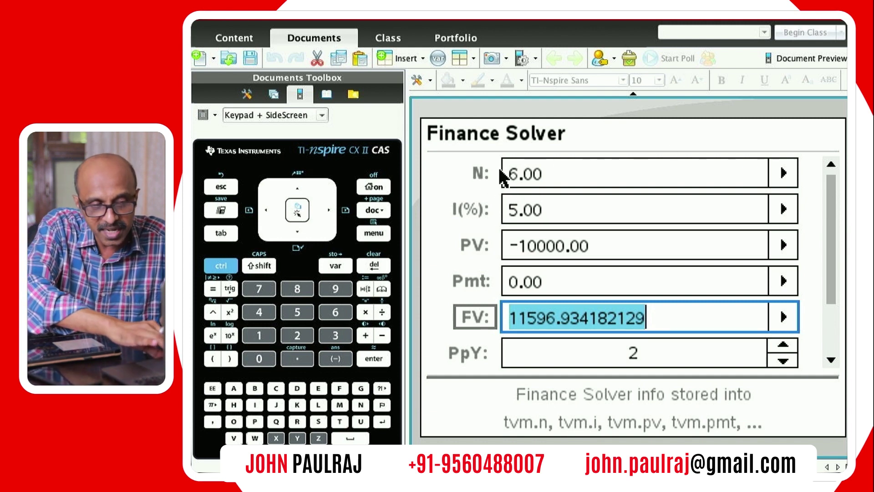
Step: Review the solver entries for interest rate, present value, payments per year, compounding periods and payment timing against the calculated future value
{"action": "left_click", "coordinate": [564, 212]}
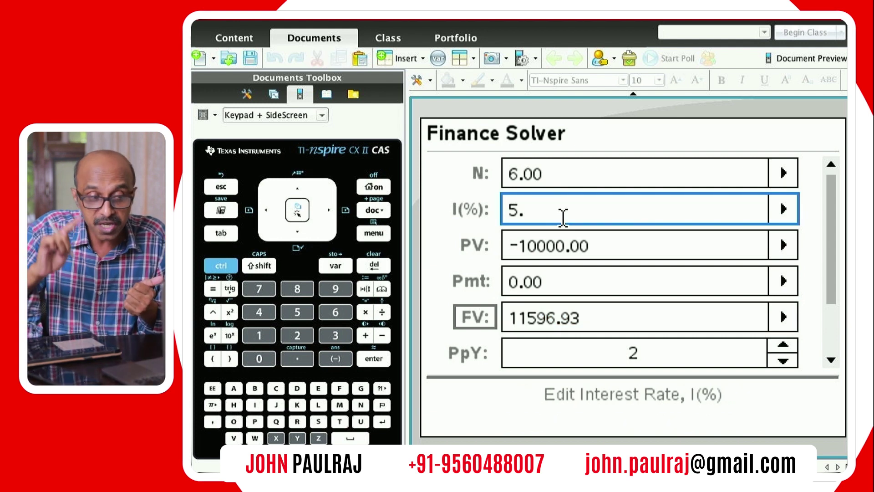
{"action": "key", "text": "Tab"}
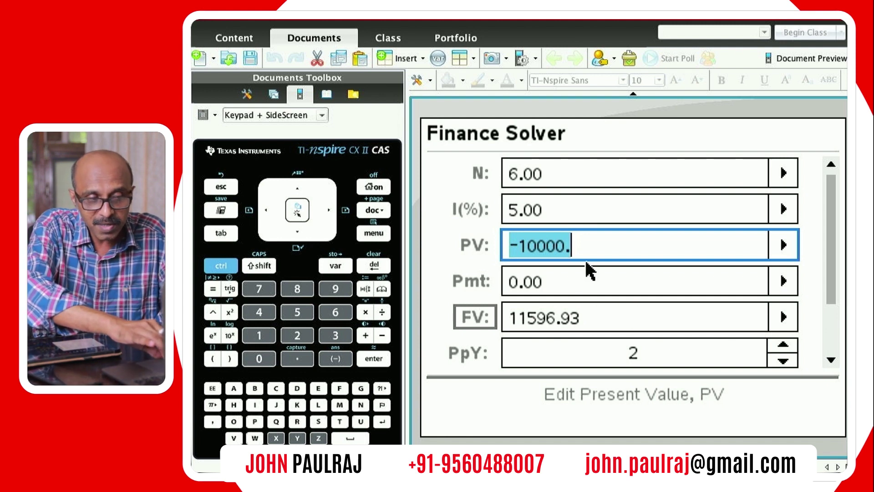
{"action": "left_click", "coordinate": [831, 360]}
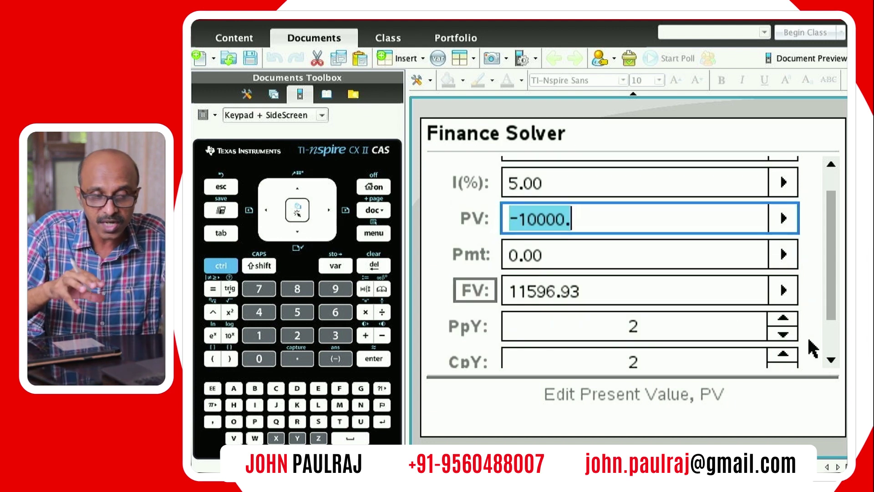
{"action": "left_click", "coordinate": [831, 361]}
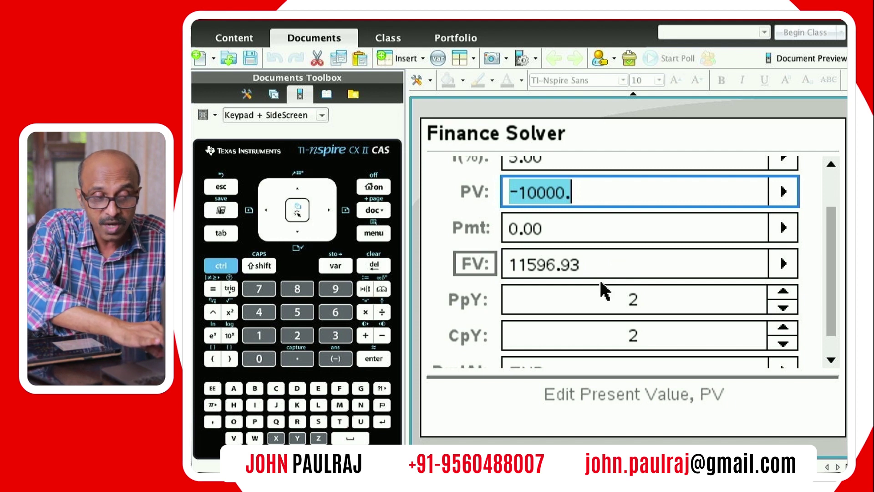
{"action": "left_click", "coordinate": [663, 291]}
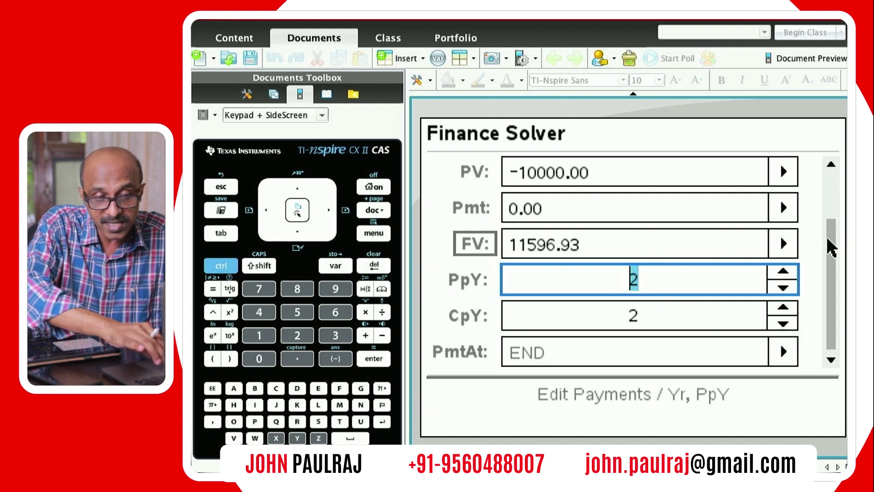
{"action": "left_click_drag", "start_coordinate": [832, 248], "coordinate": [835, 169]}
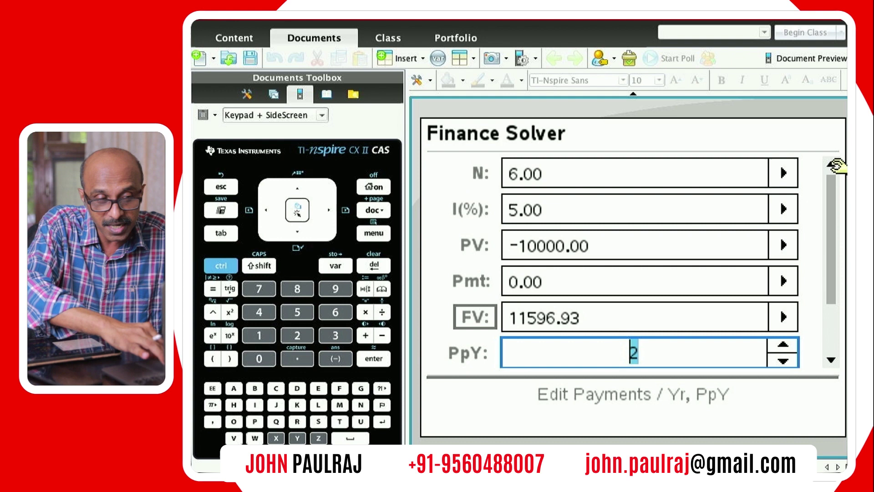
{"action": "left_click", "coordinate": [552, 172]}
{"action": "left_click", "coordinate": [662, 348]}
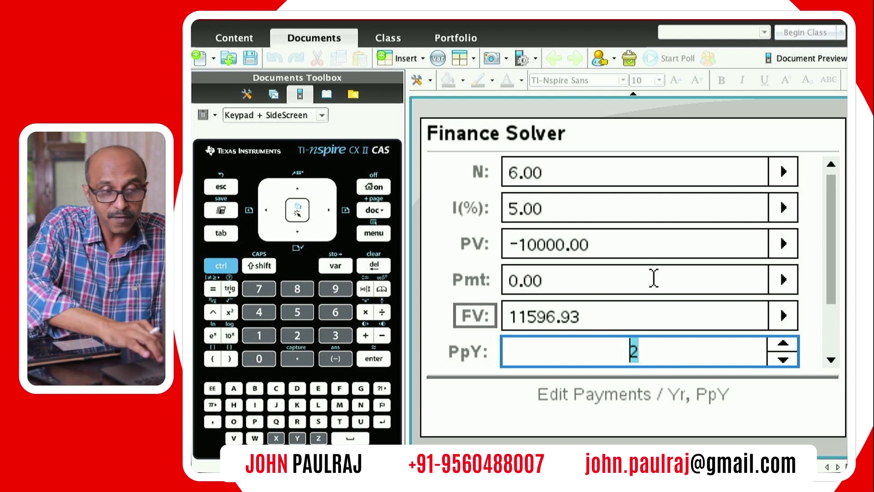
{"action": "left_click_drag", "start_coordinate": [834, 258], "coordinate": [822, 332]}
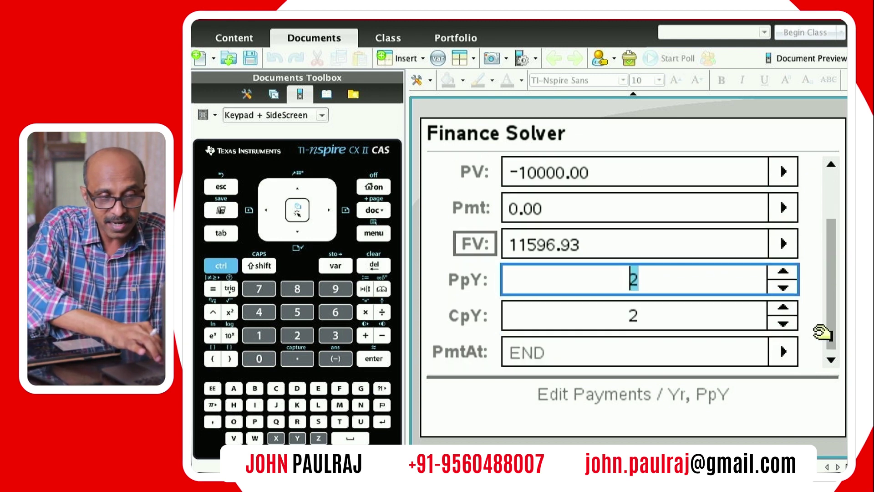
{"action": "left_click", "coordinate": [670, 319]}
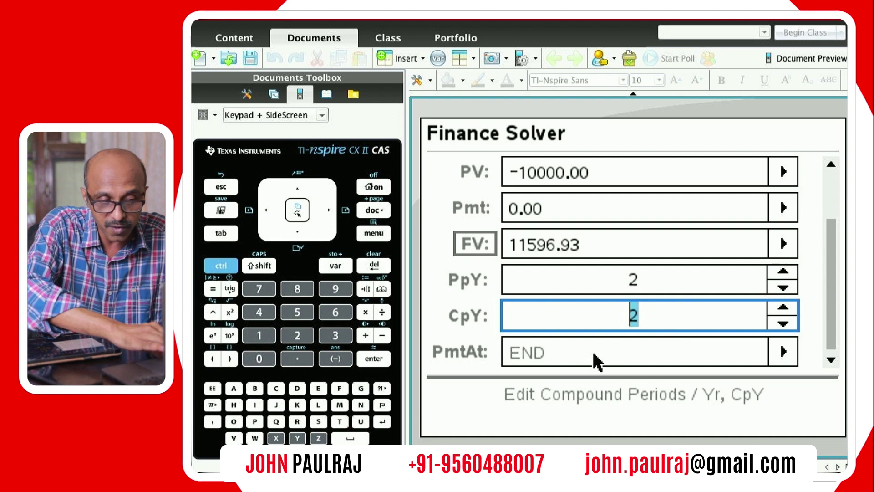
{"action": "left_click", "coordinate": [781, 352]}
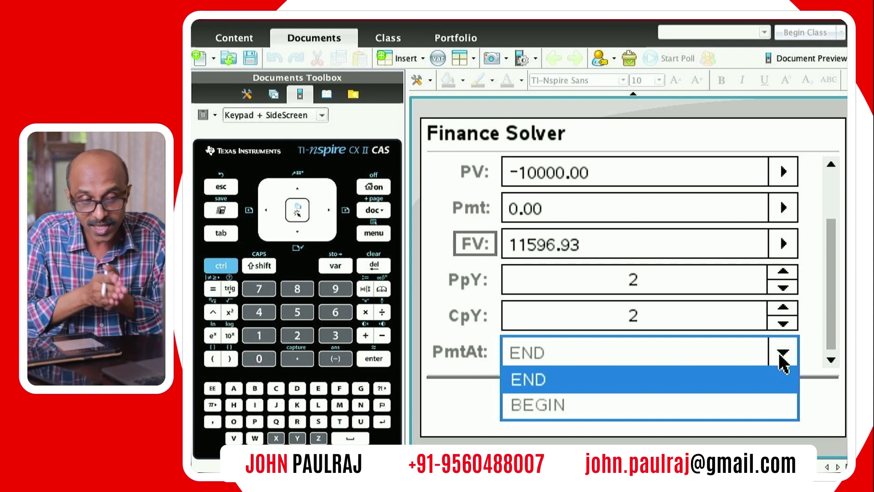
{"action": "left_click", "coordinate": [707, 381]}
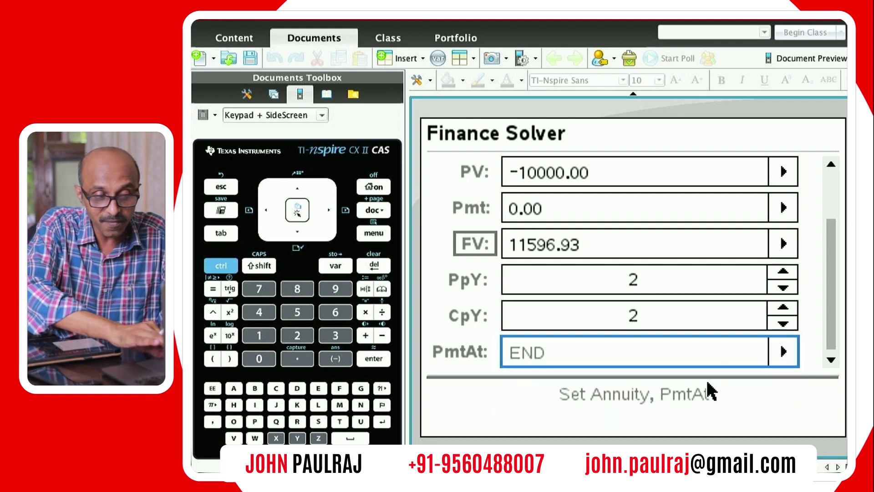
{"action": "scroll", "coordinate": [841, 222], "scroll_direction": "up", "scroll_amount": 2}
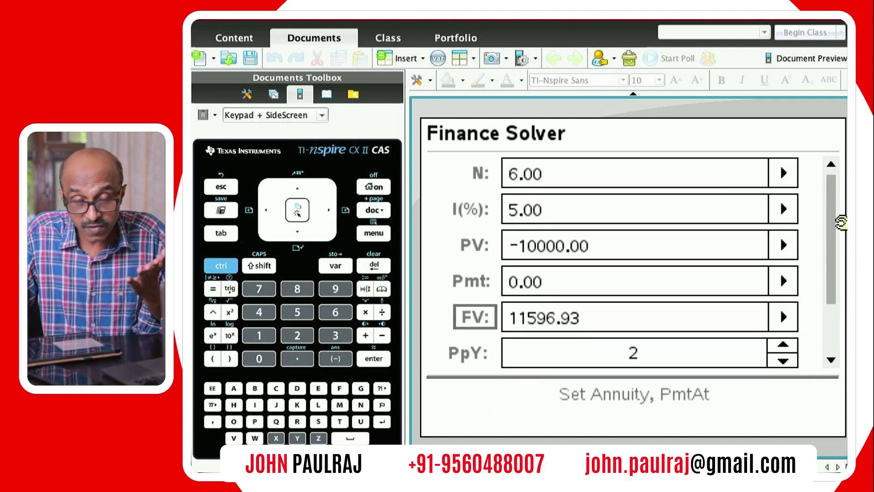